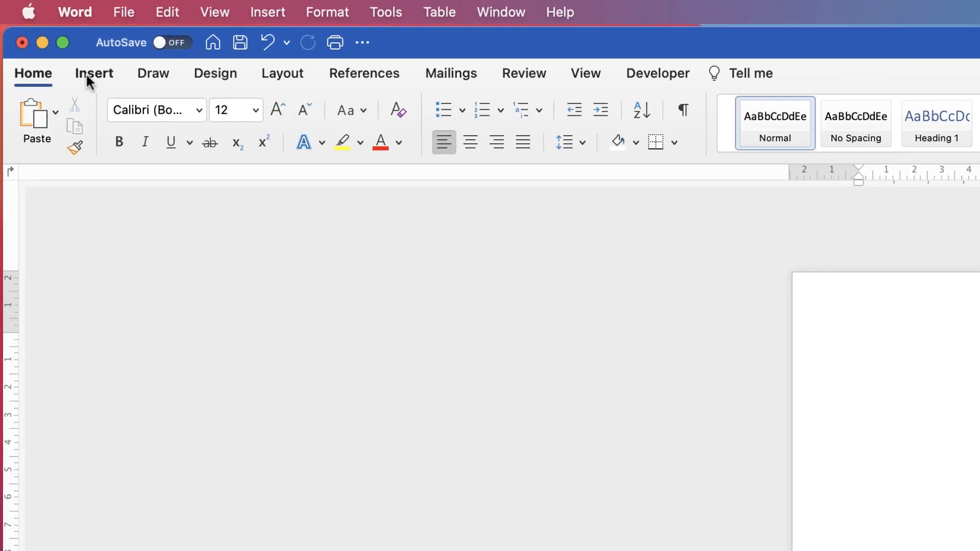
Insert the stock image of an arm holding up binoculars on a mint-green background into the blank document.
left_click(43, 33)
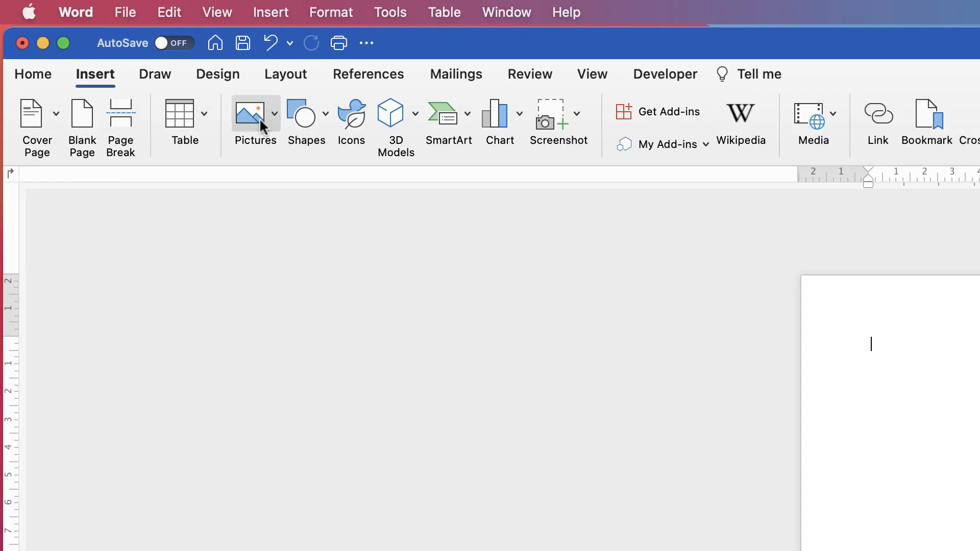
left_click(274, 119)
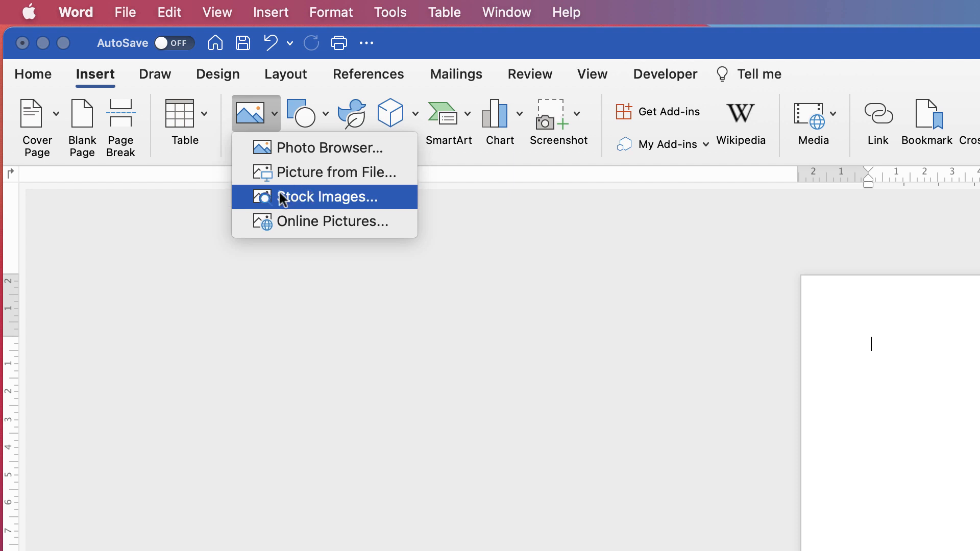
left_click(303, 204)
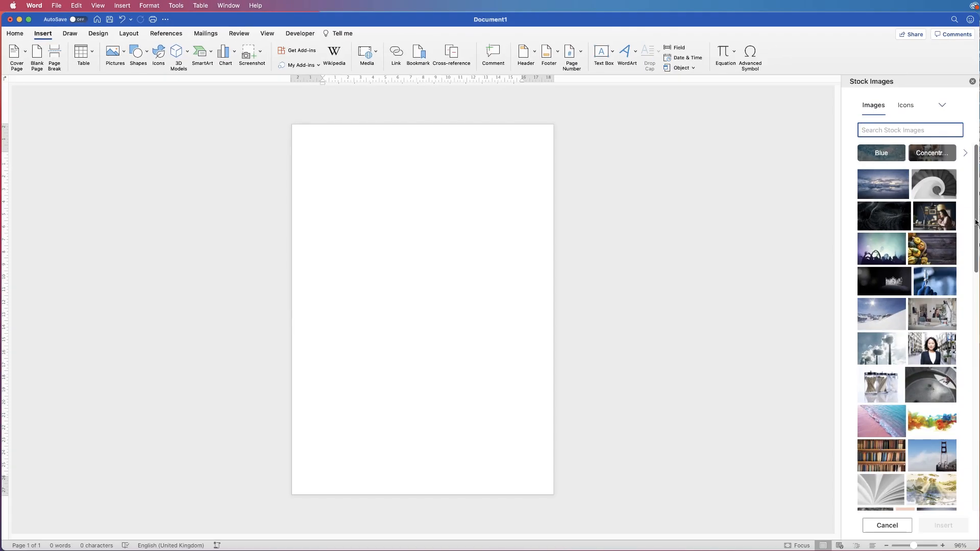
left_click_drag(978, 220, 960, 389)
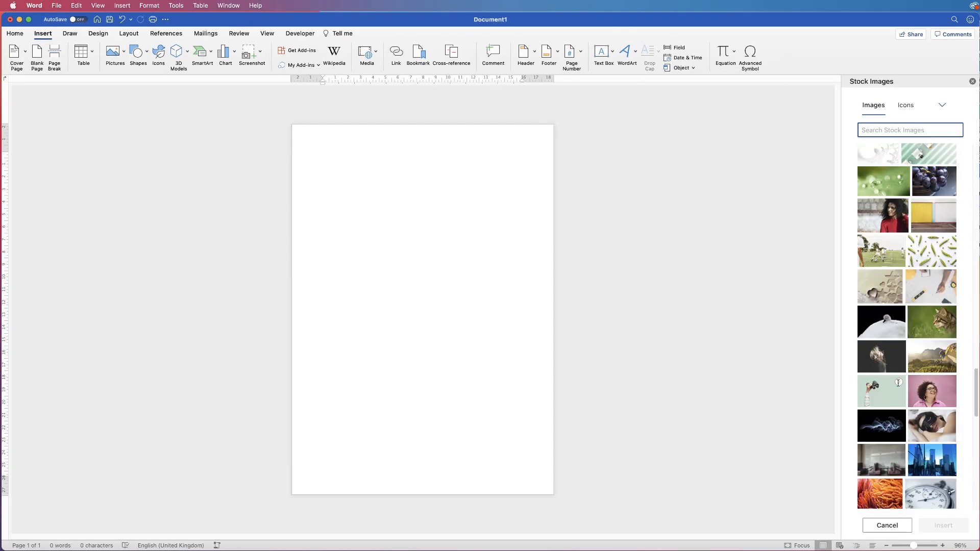
left_click(898, 382)
left_click(931, 529)
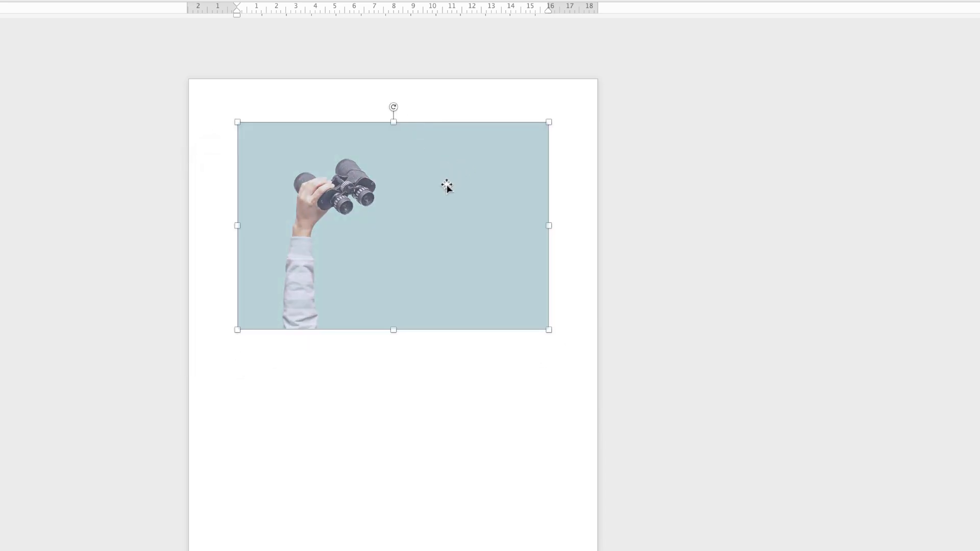
Set the binoculars picture's text wrapping to In Front of Text.
right_click(432, 200)
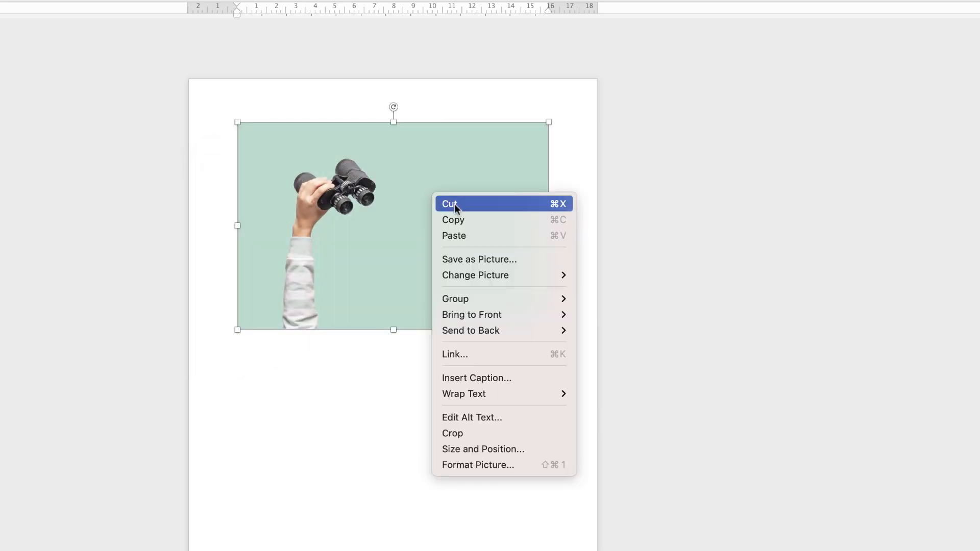
mouse_move(487, 392)
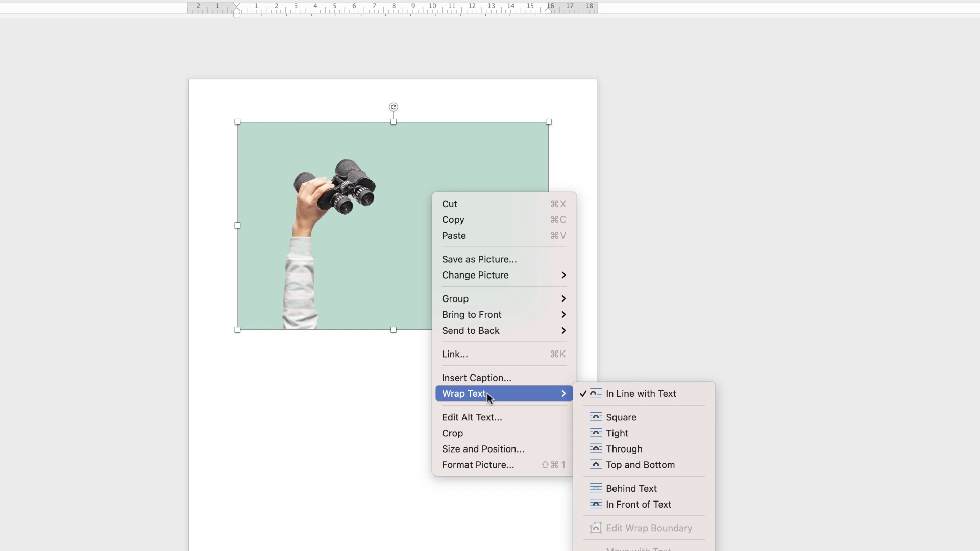
left_click(625, 504)
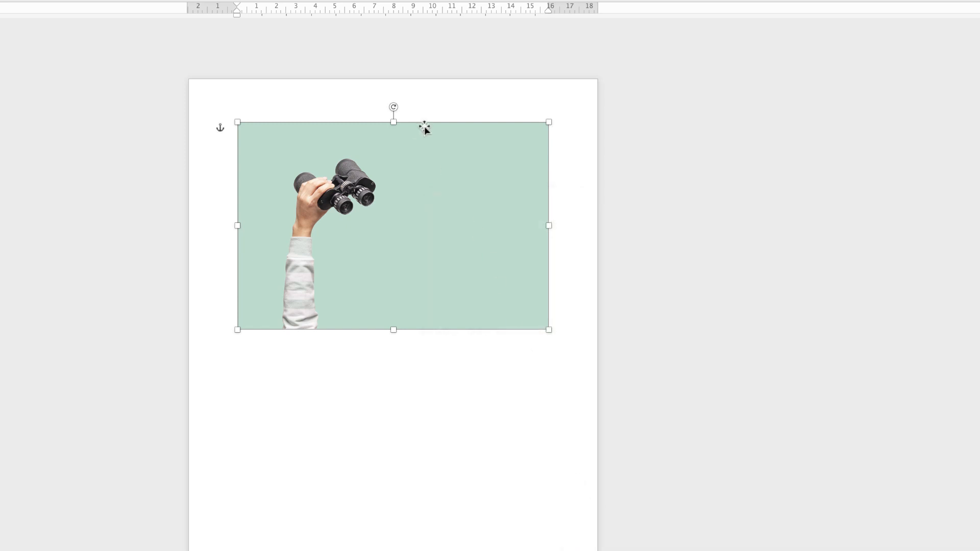
Enlarge the binoculars picture proportionally to about 16.19 cm high by 24.33 cm wide and move it lower on the page.
mouse_move(424, 128)
left_mouse_down()
mouse_move(485, 195)
mouse_move(412, 116)
left_mouse_up()
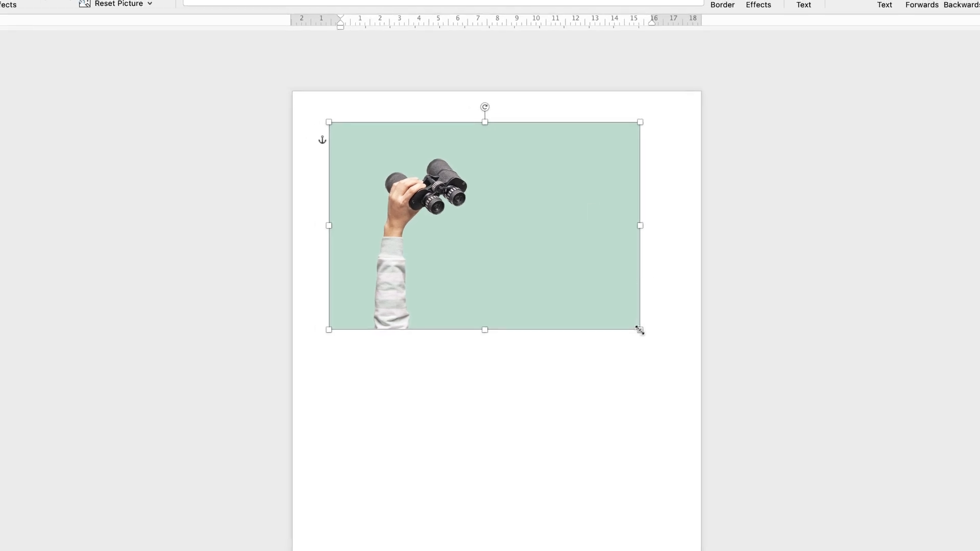
left_click_drag(639, 330, 807, 430)
left_click_drag(569, 311, 569, 358)
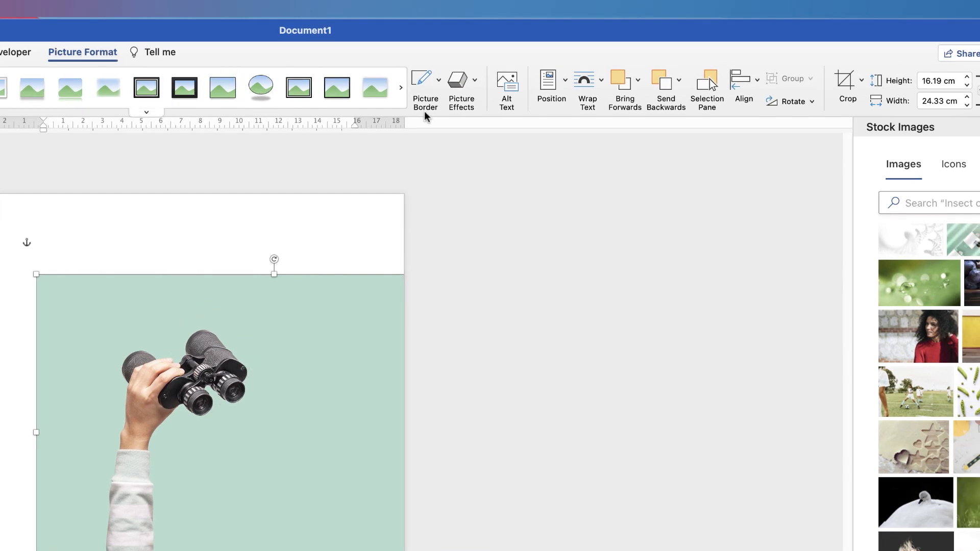
Crop the picture to a 1:1 aspect ratio, shifting the image right so the whole arm and binoculars fit inside the crop frame.
left_click(863, 81)
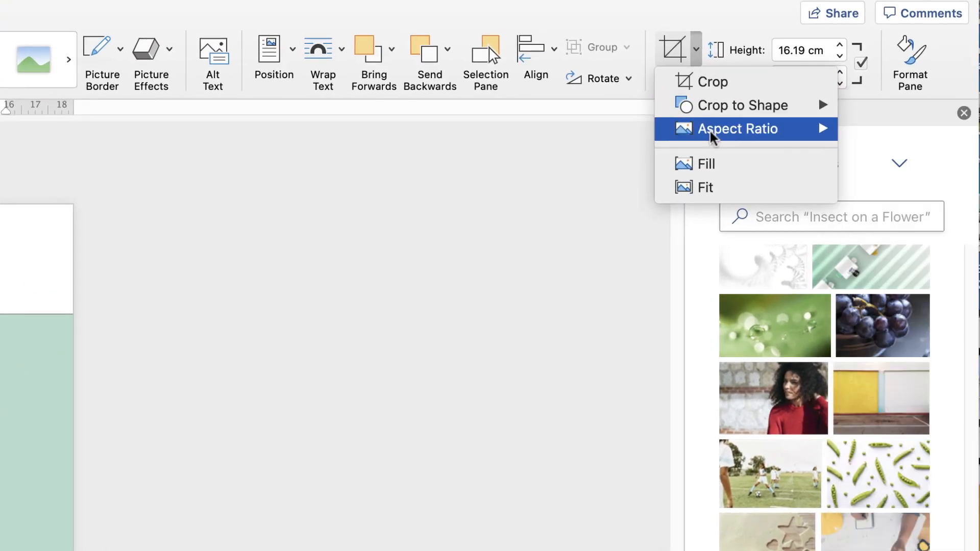
mouse_move(866, 140)
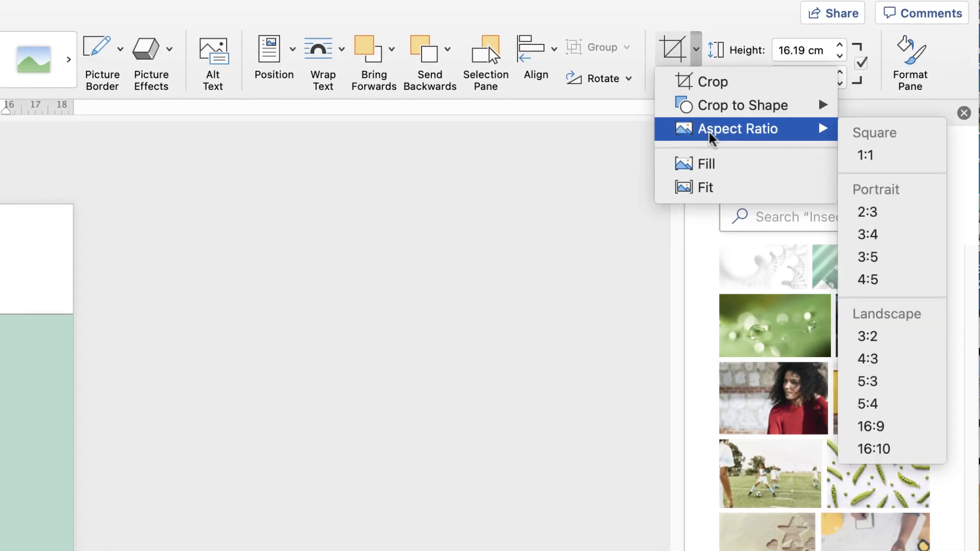
left_click(867, 159)
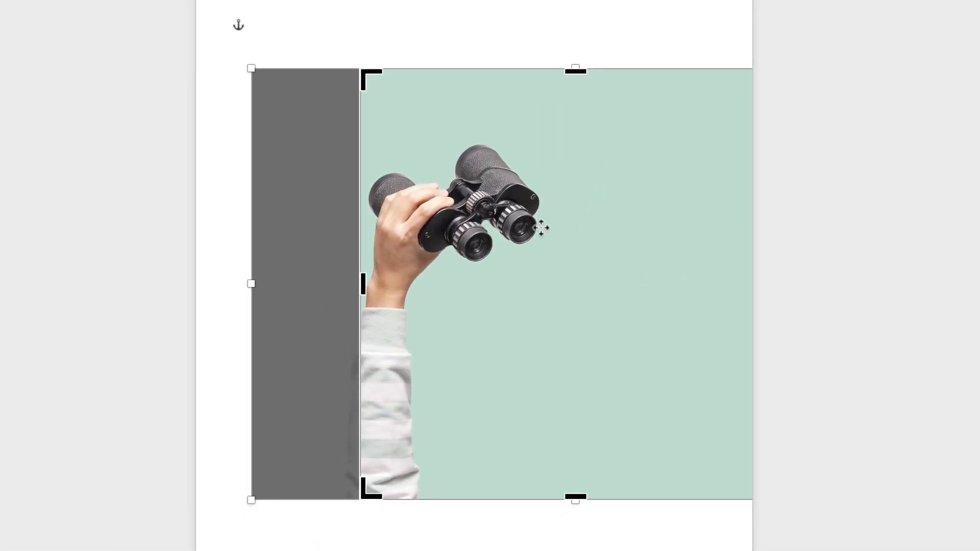
left_click_drag(560, 260, 667, 257)
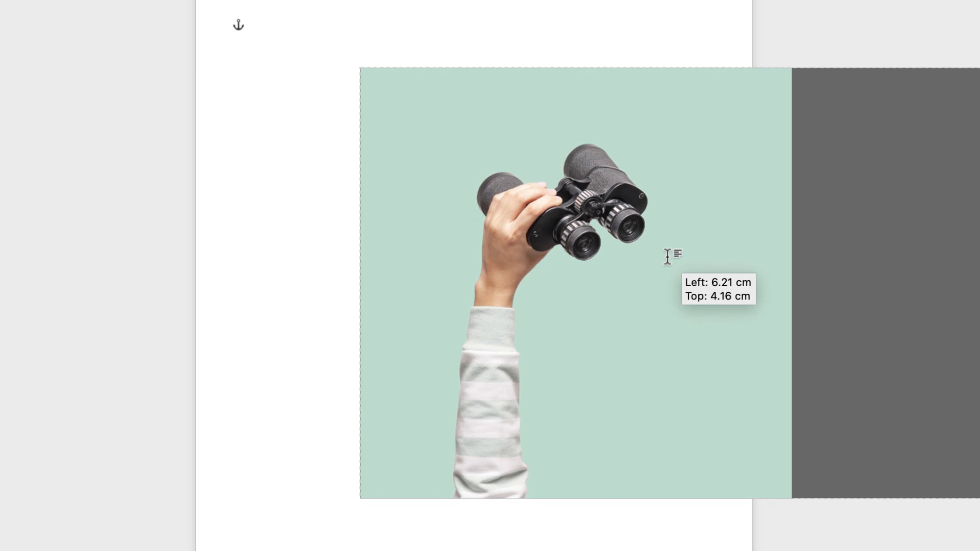
left_click_drag(667, 257, 666, 255)
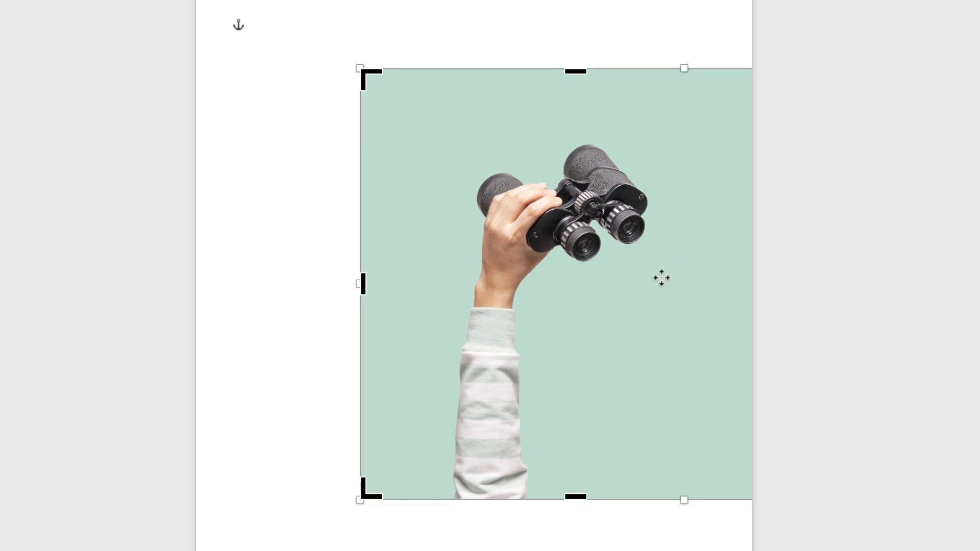
key("Escape")
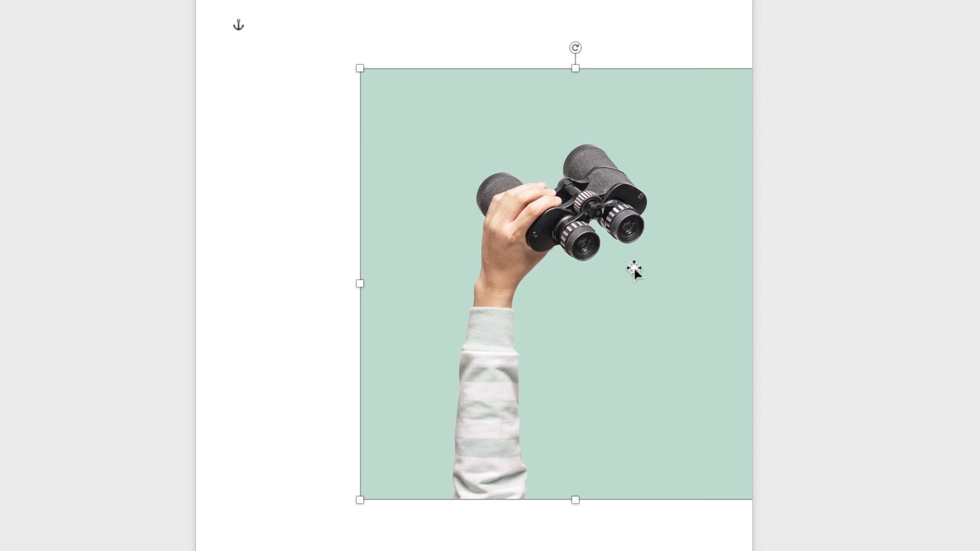
Move the square picture left to centre it across the page, crop it to the oval basic shape, and deselect it.
left_click_drag(634, 271, 563, 296)
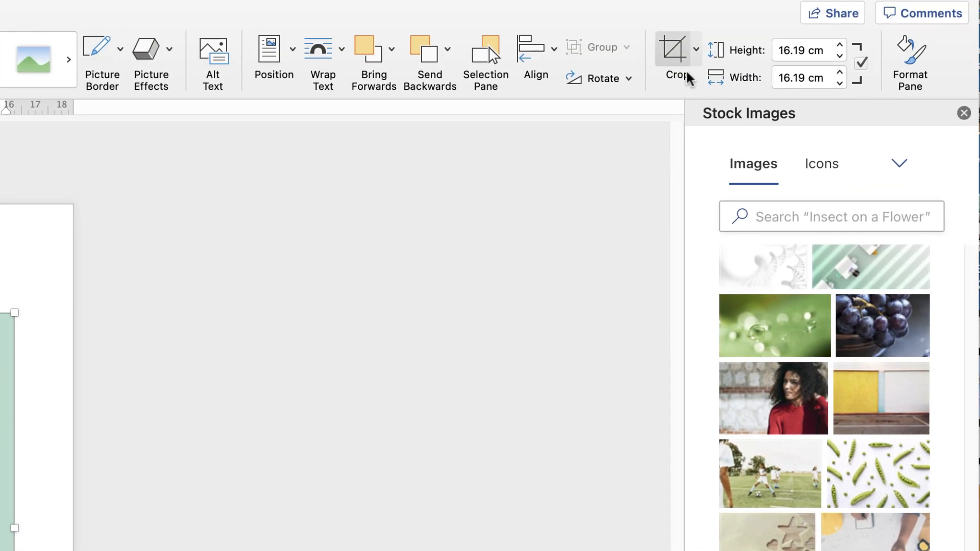
left_click(698, 51)
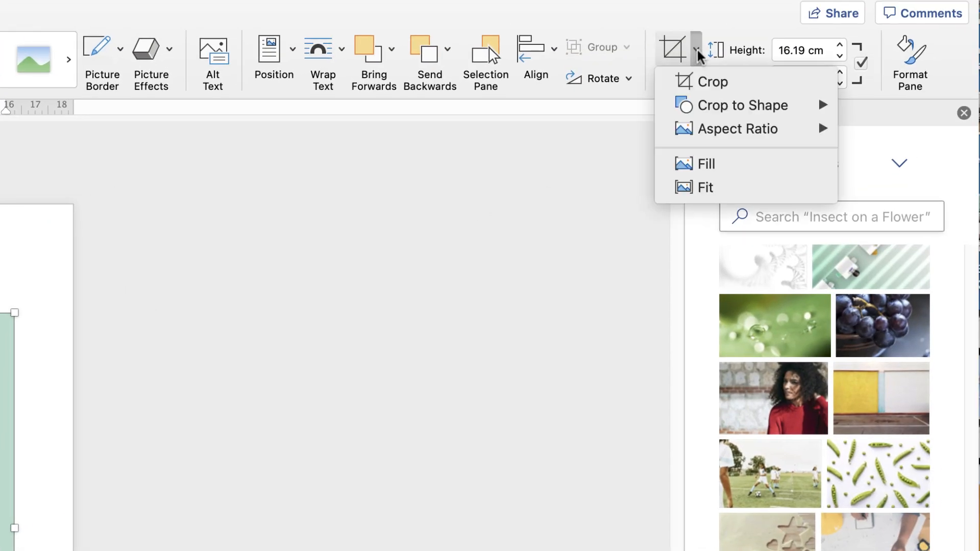
mouse_move(684, 109)
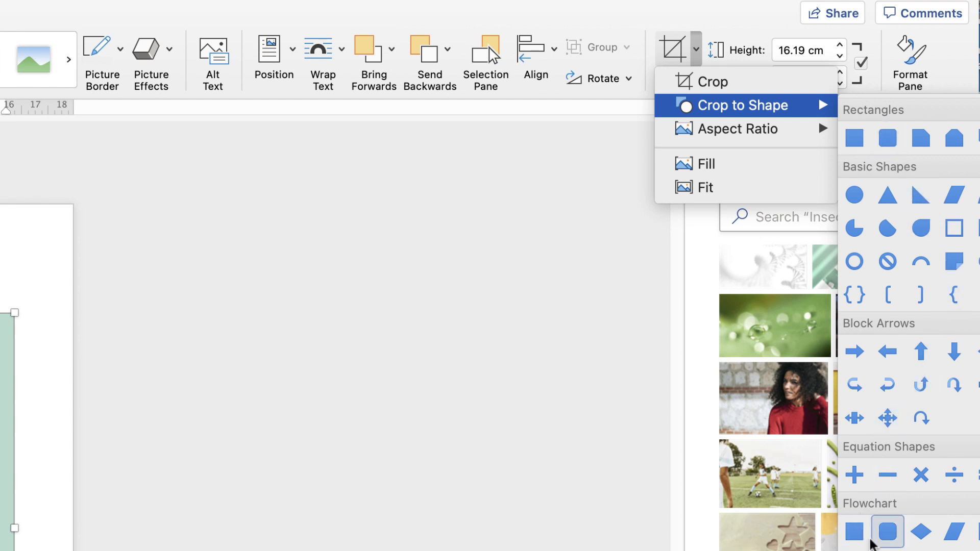
left_click(855, 195)
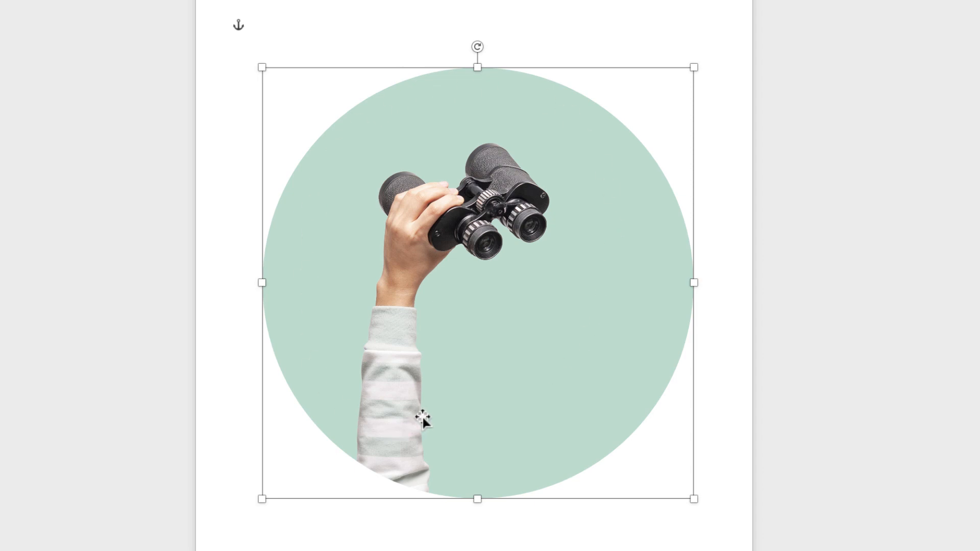
left_click(435, 546)
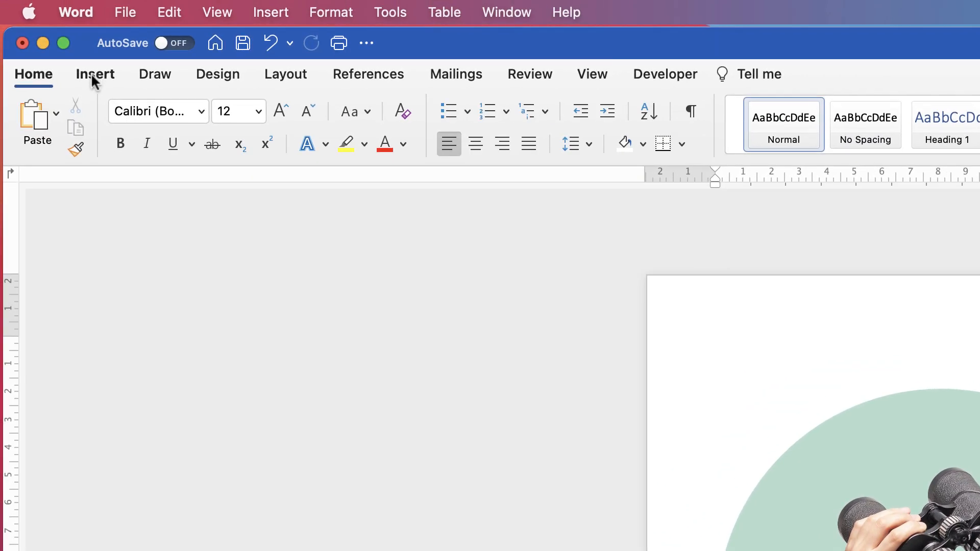
Draw a horizontal text box in the circle's lower right, beside the arm, and enter "Seeing is believing" on two lines.
left_click(92, 74)
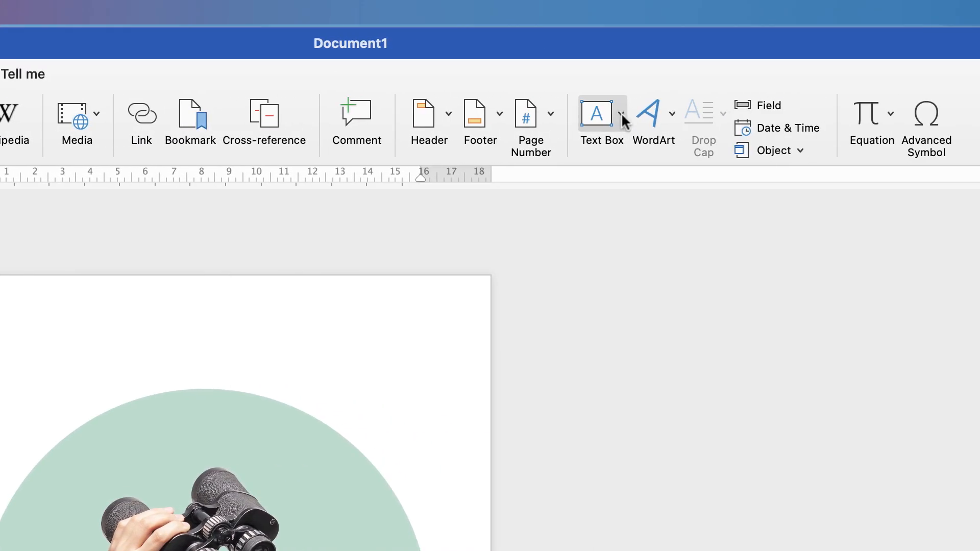
left_click(622, 115)
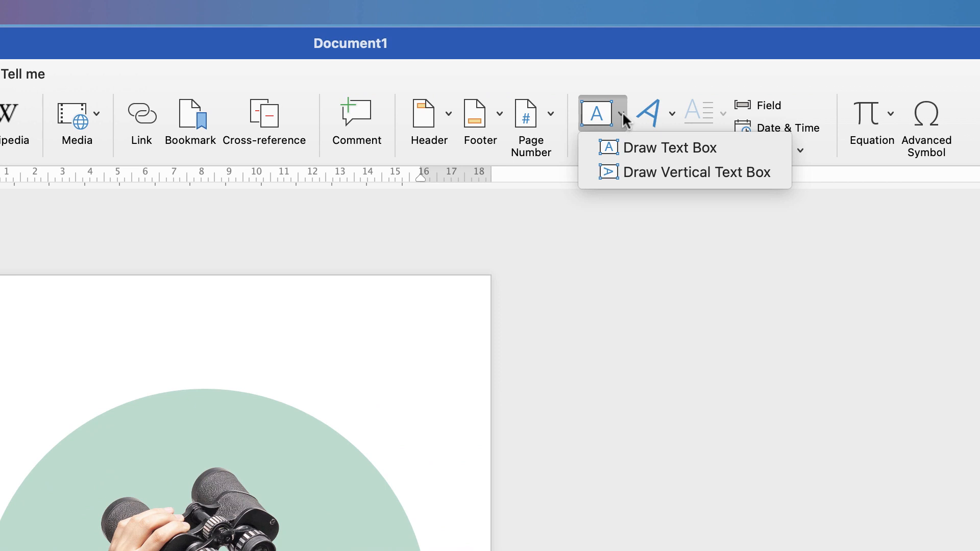
left_click(645, 149)
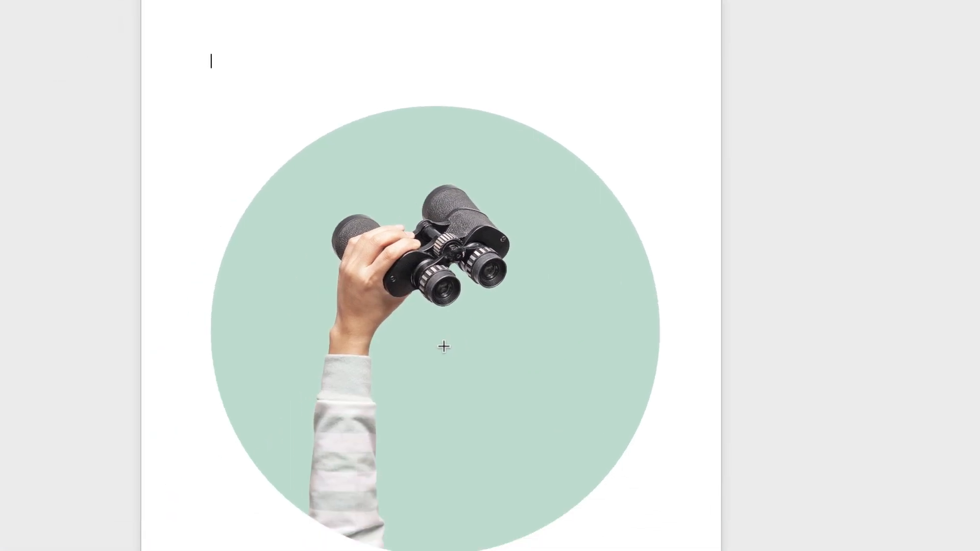
mouse_move(461, 265)
left_mouse_down()
mouse_move(462, 388)
mouse_move(651, 413)
left_mouse_up()
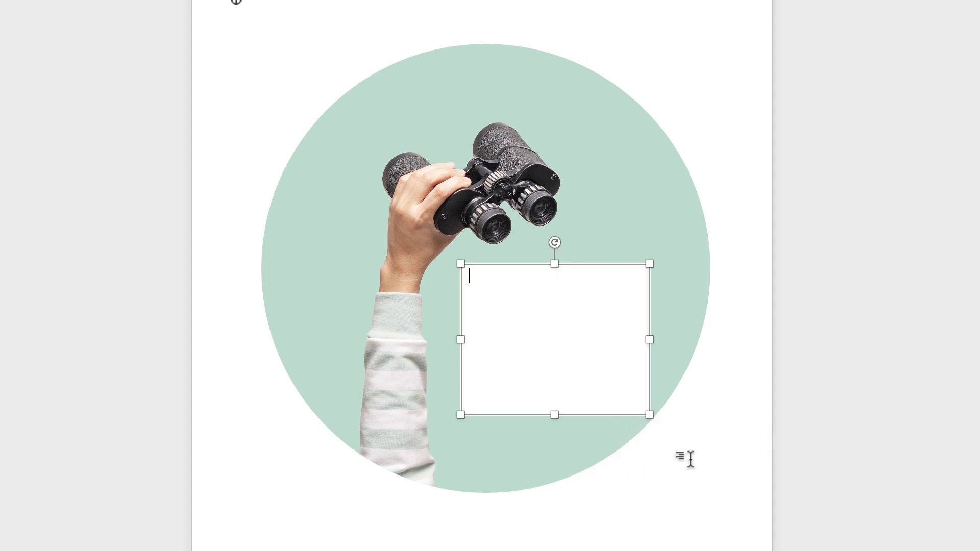
type("Seeing is")
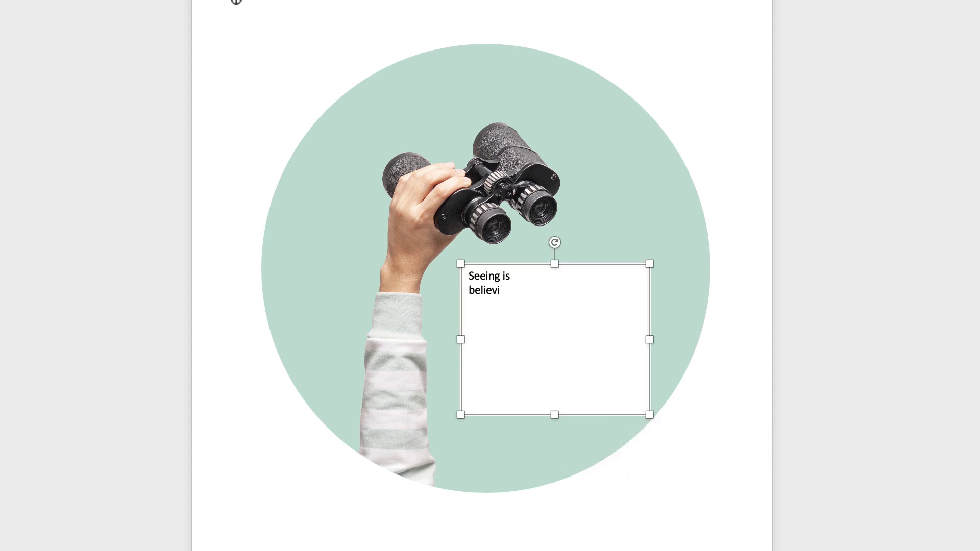
Change the font of the "Seeing is believing" text to Amatic SC.
left_click_drag(512, 290, 469, 276)
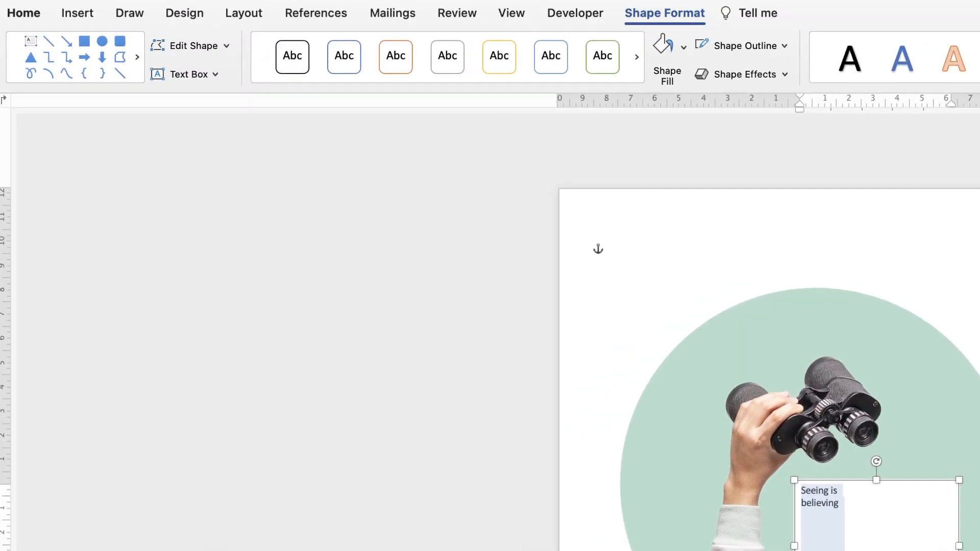
left_click(24, 13)
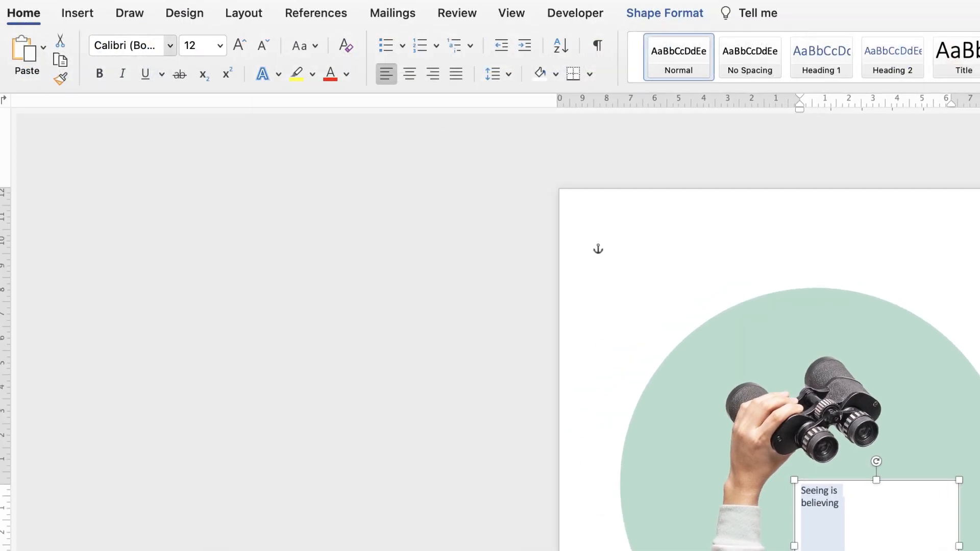
left_click(171, 47)
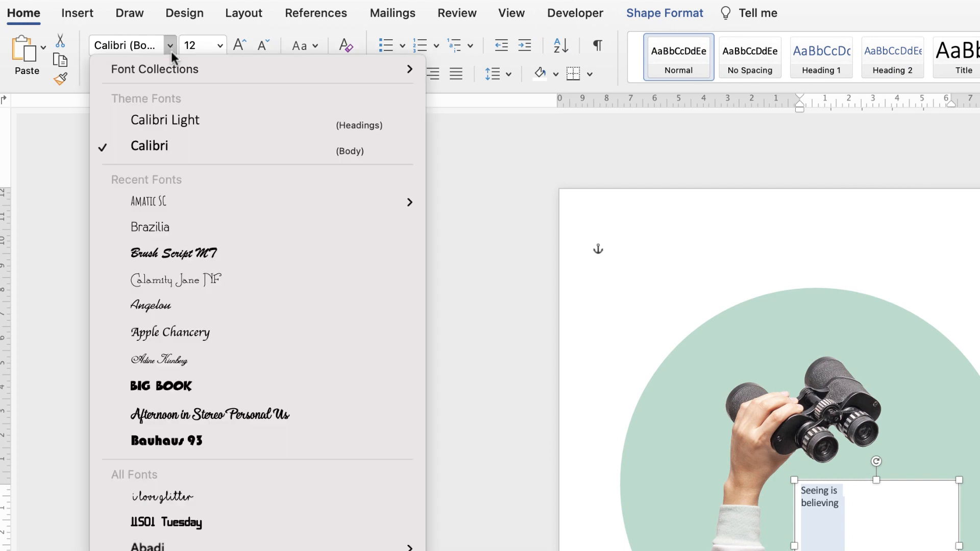
left_click(155, 203)
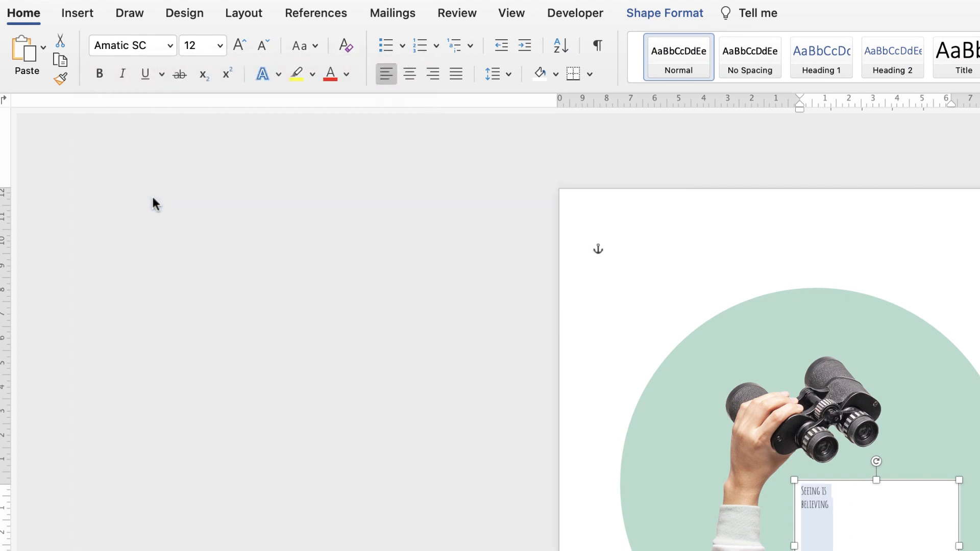
Increase the font size of the selected "Seeing is believing" text to 48.
left_click(238, 47)
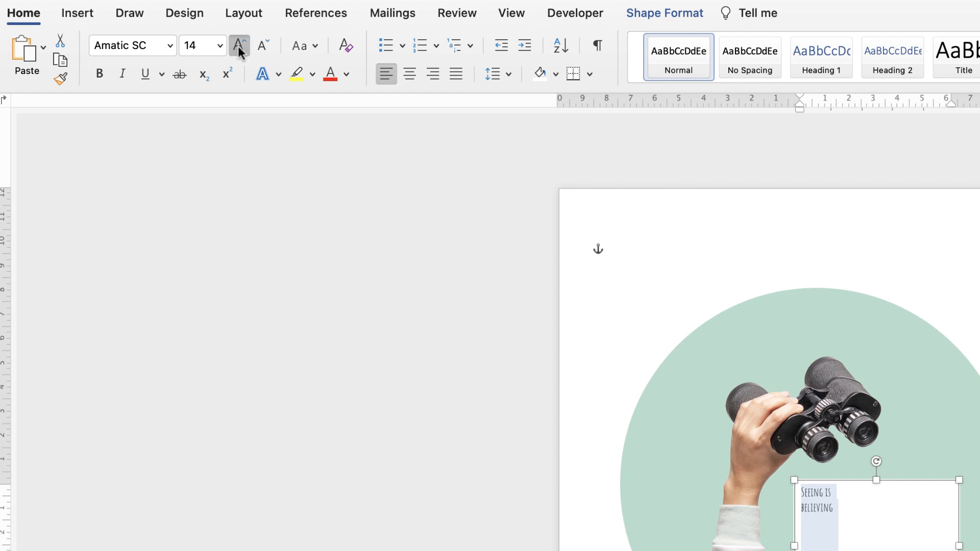
left_click(238, 46)
left_click(239, 47)
left_click(240, 46)
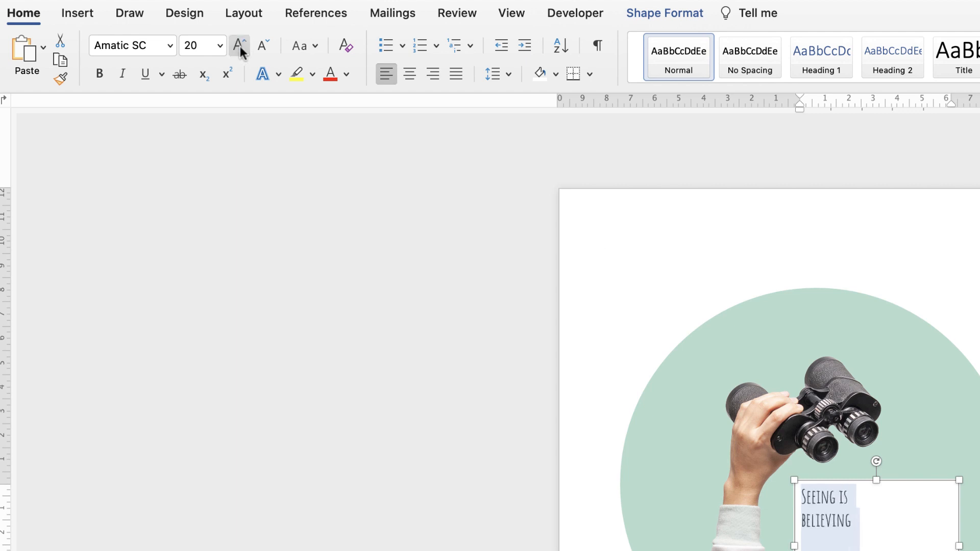
left_click(240, 46)
left_click(240, 46)
left_click(240, 46)
left_click(239, 45)
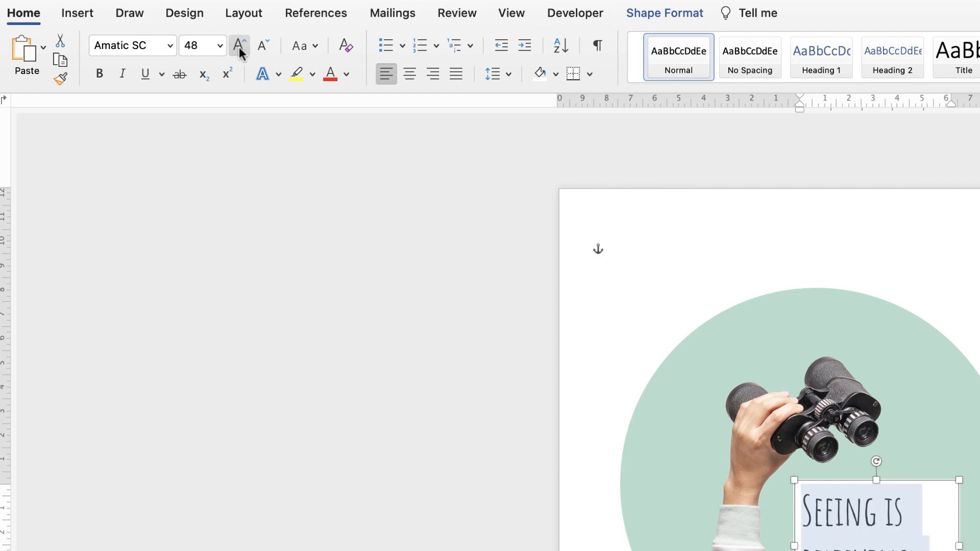
left_click(239, 46)
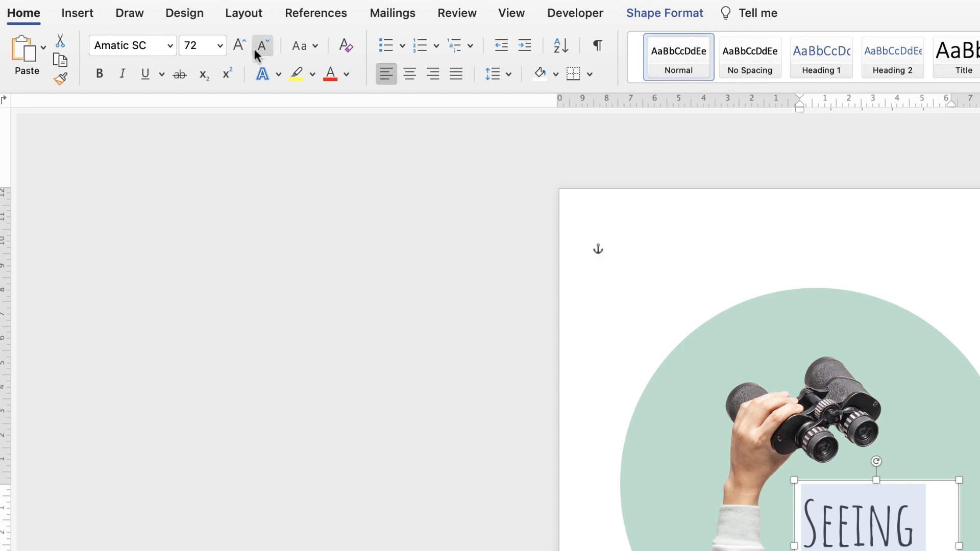
left_click(258, 53)
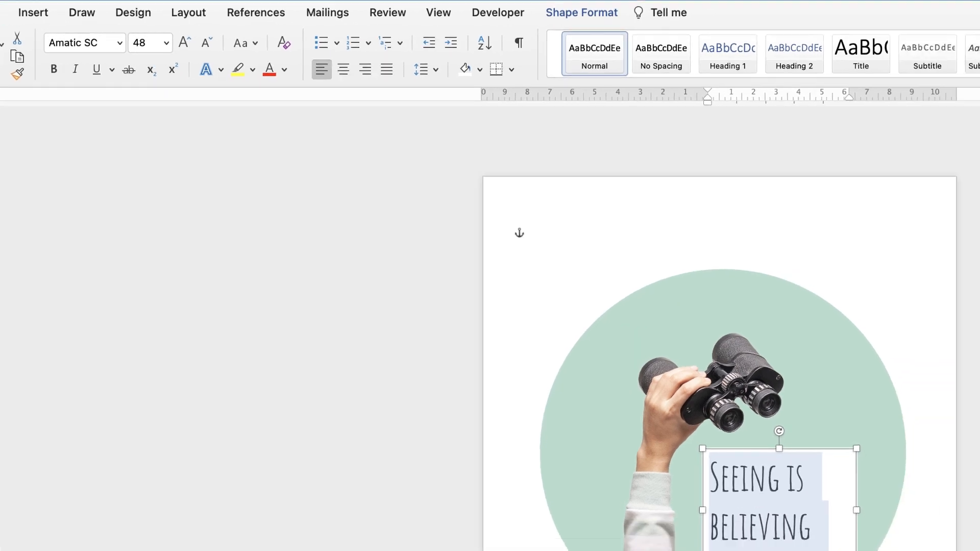
Select the "Seeing is believing" text box as an object and set its shape fill to No Fill.
left_click(505, 489)
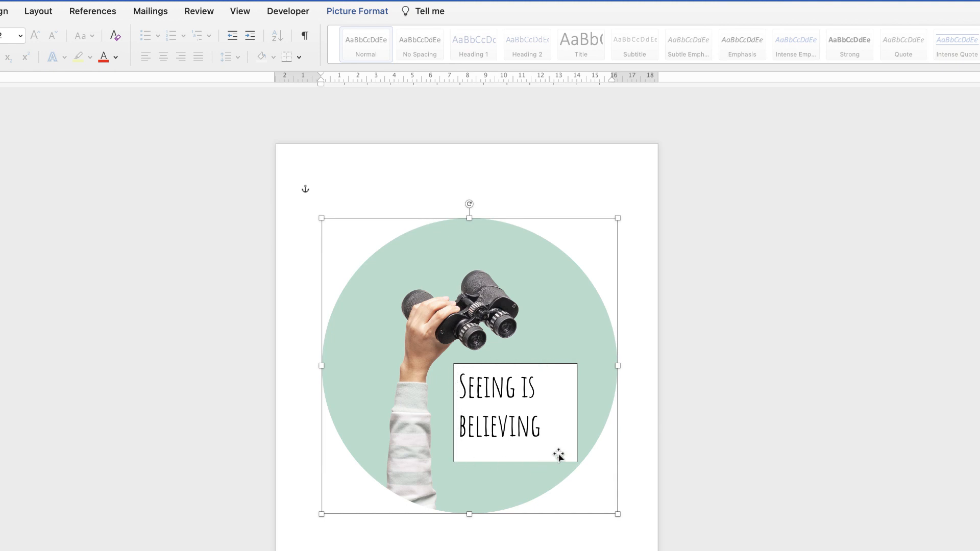
left_click(512, 366)
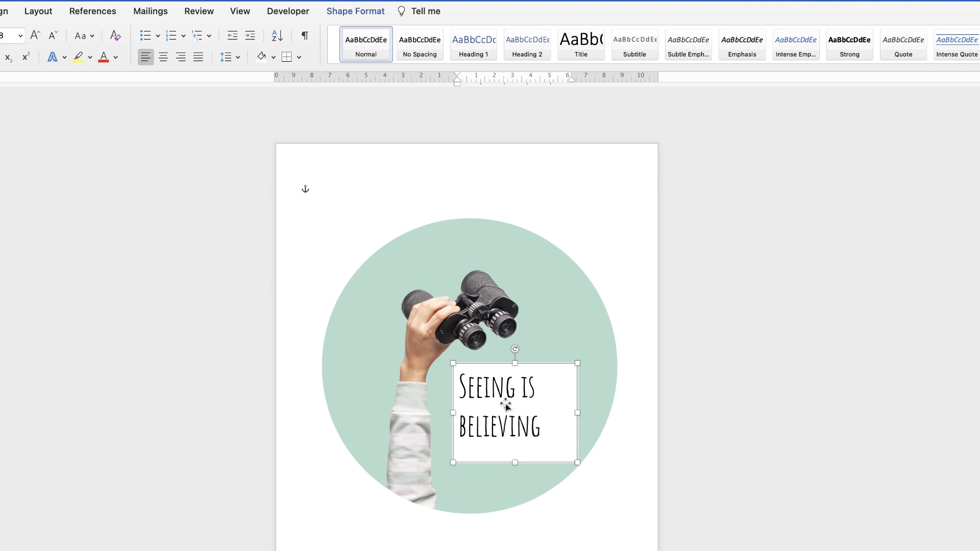
left_click(375, 14)
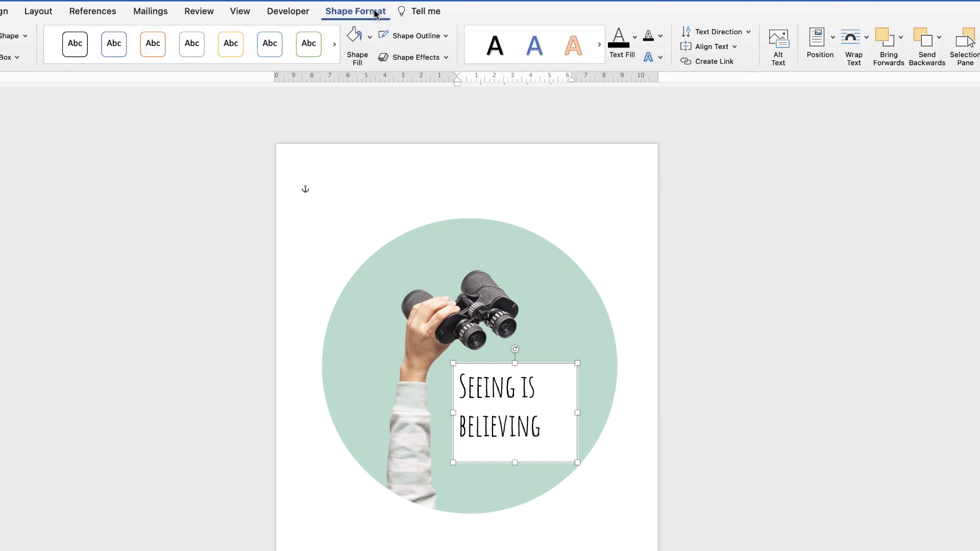
left_click(369, 43)
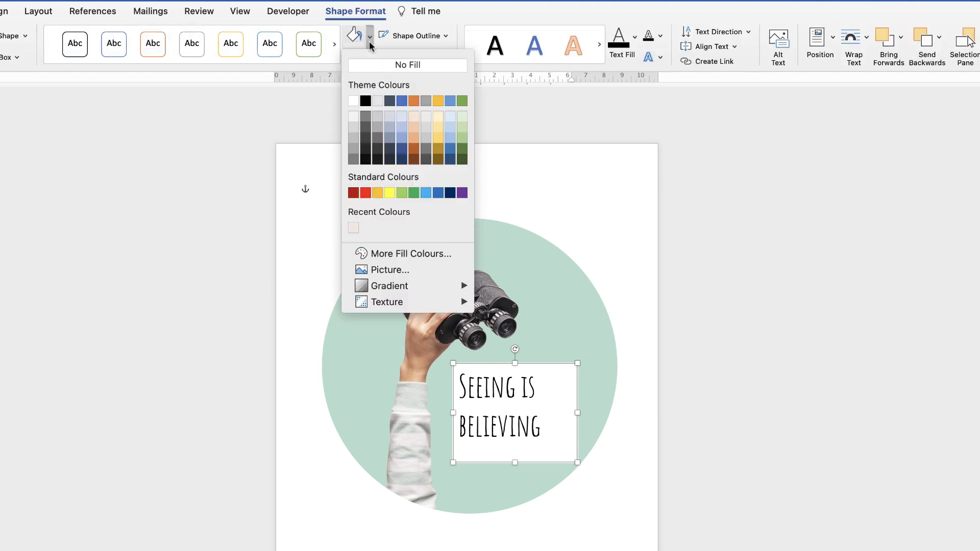
left_click(364, 64)
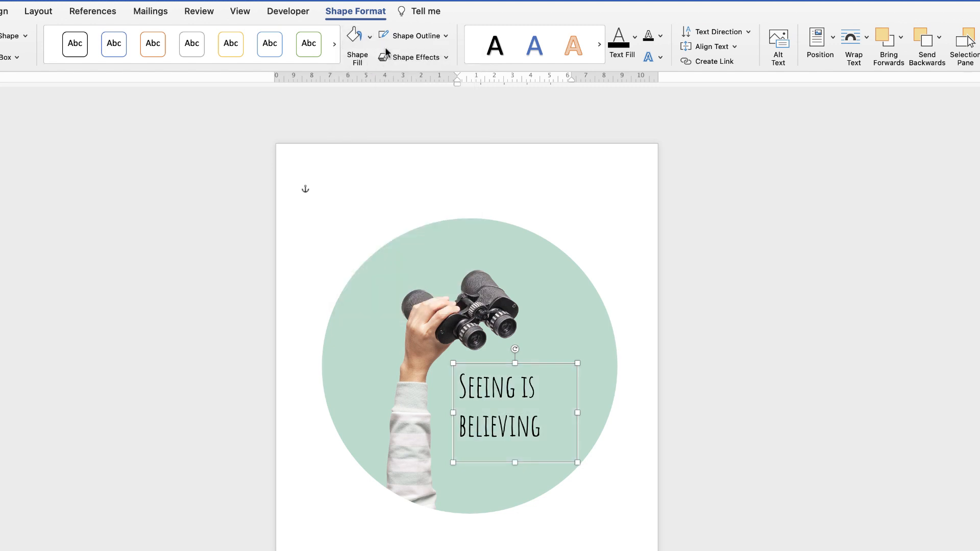
Set the text box's shape outline to No Outline and shift it slightly right, away from the arm, leaving it deselected.
left_click(446, 36)
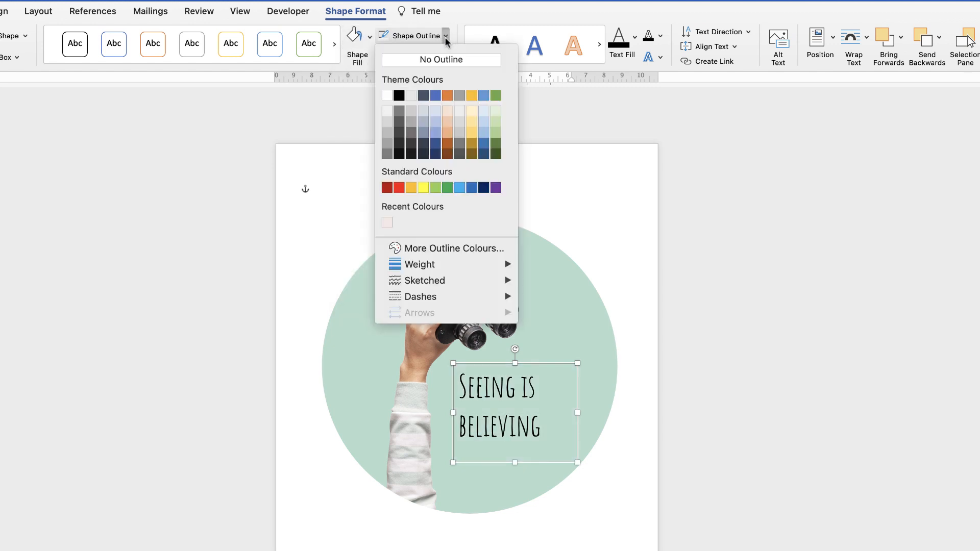
left_click(407, 60)
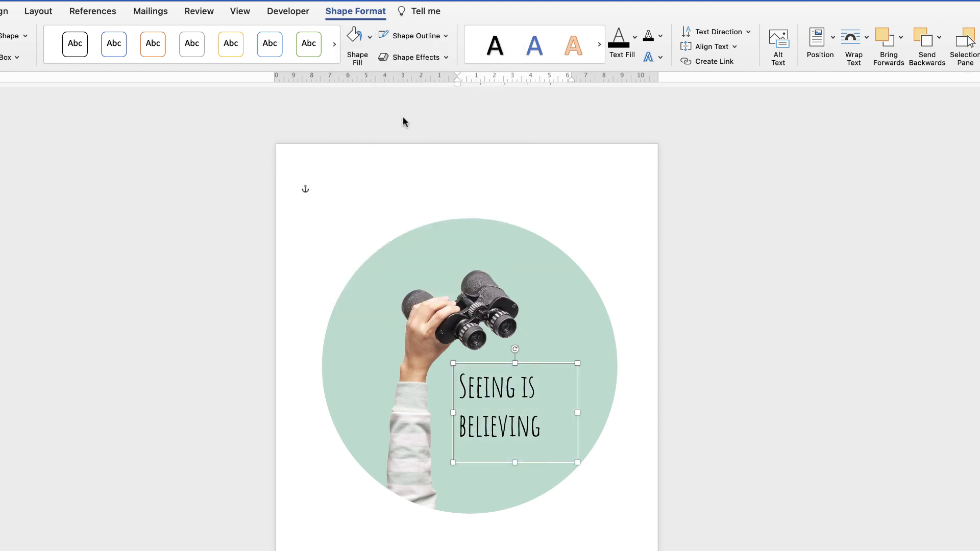
left_click_drag(506, 432, 527, 431)
left_click(324, 187)
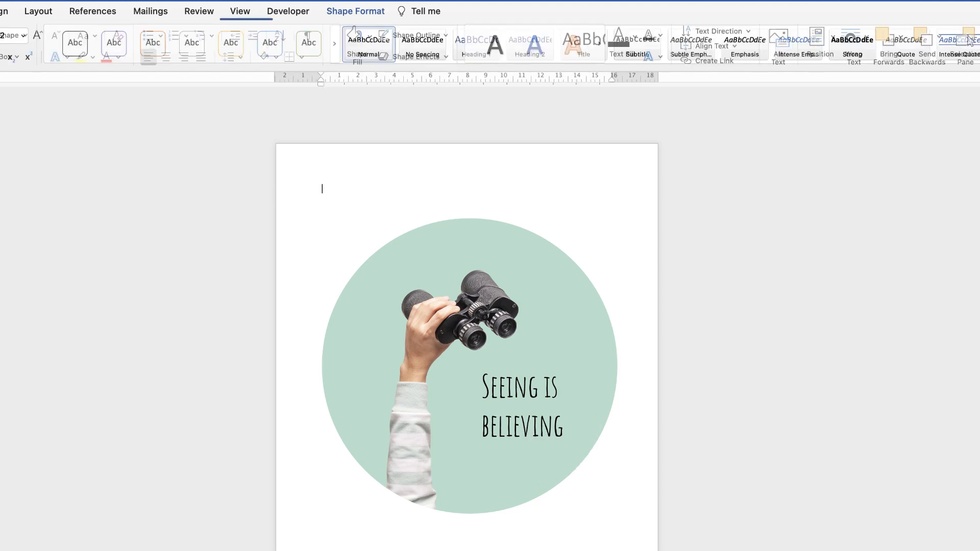